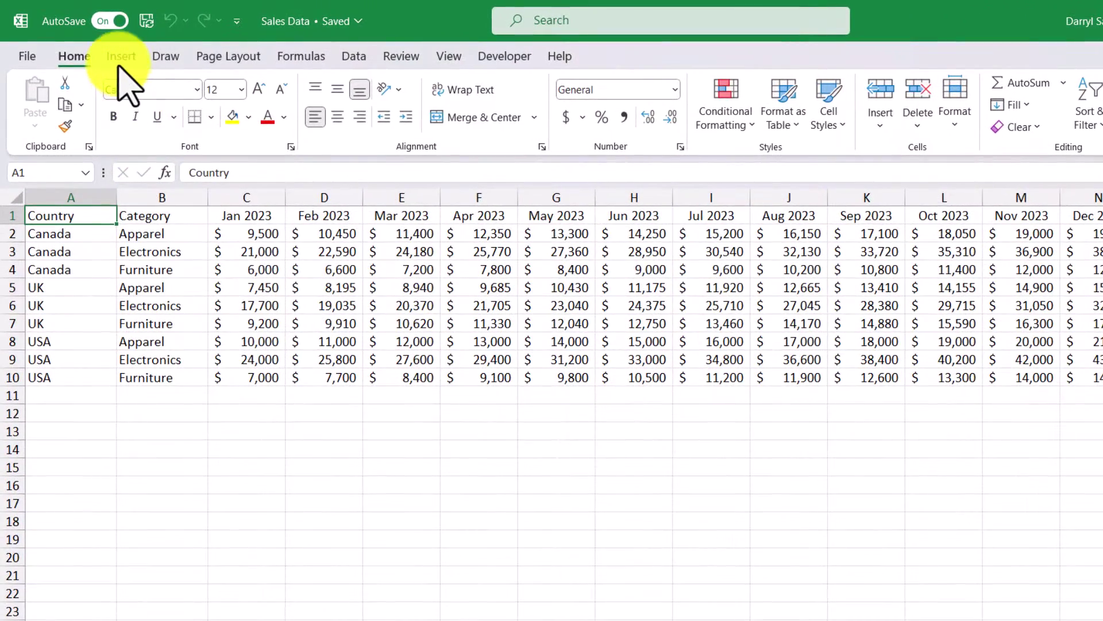
Step: Build a PivotTable on a new sheet with Country rows and summed Jan–Apr 2023 sales
{"action": "left_click", "coordinate": [120, 57]}
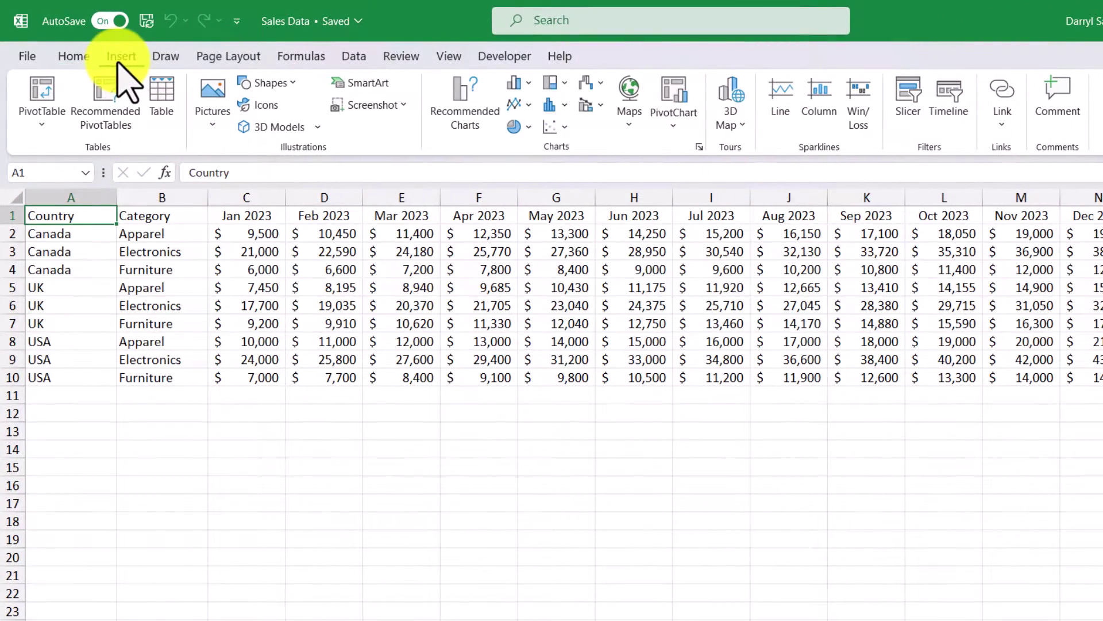
{"action": "left_click", "coordinate": [55, 86]}
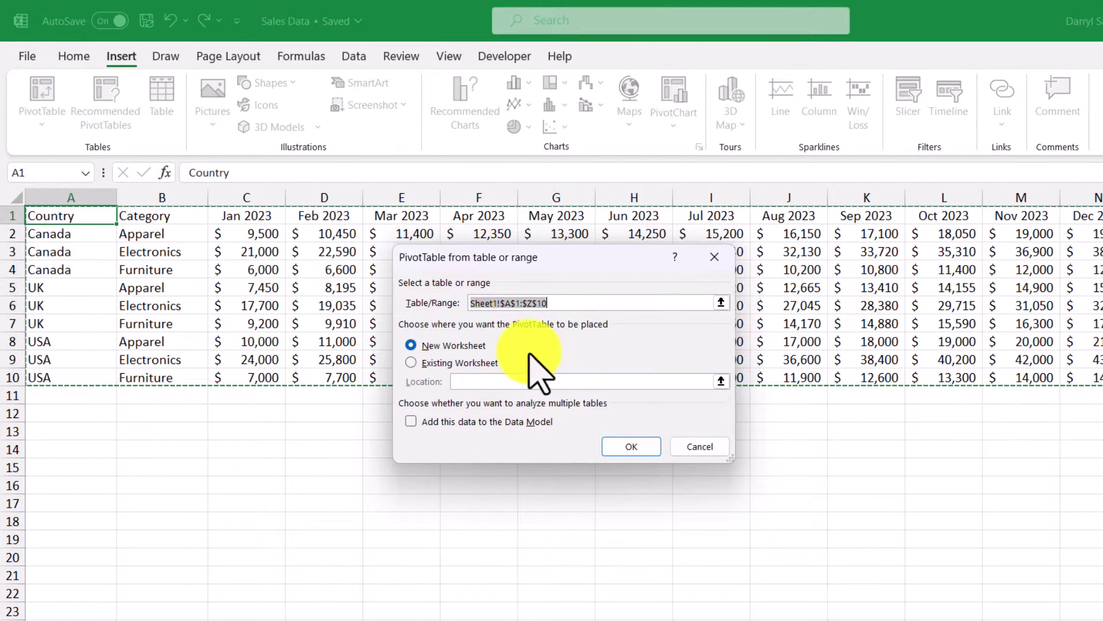
{"action": "left_click", "coordinate": [644, 447]}
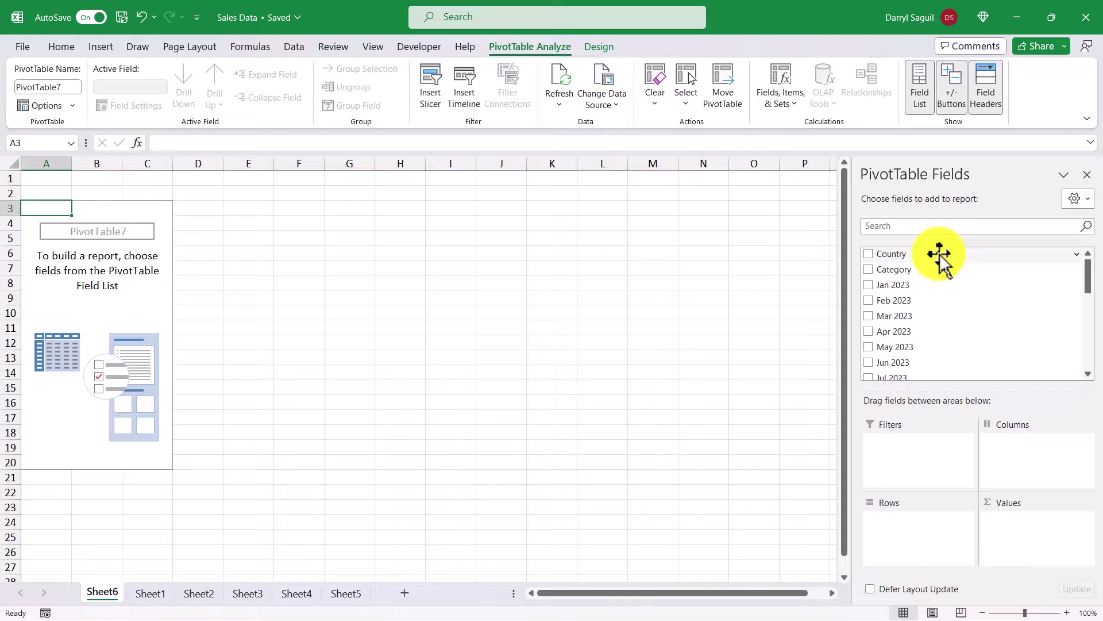
{"action": "left_click_drag", "start_coordinate": [944, 262], "coordinate": [923, 543]}
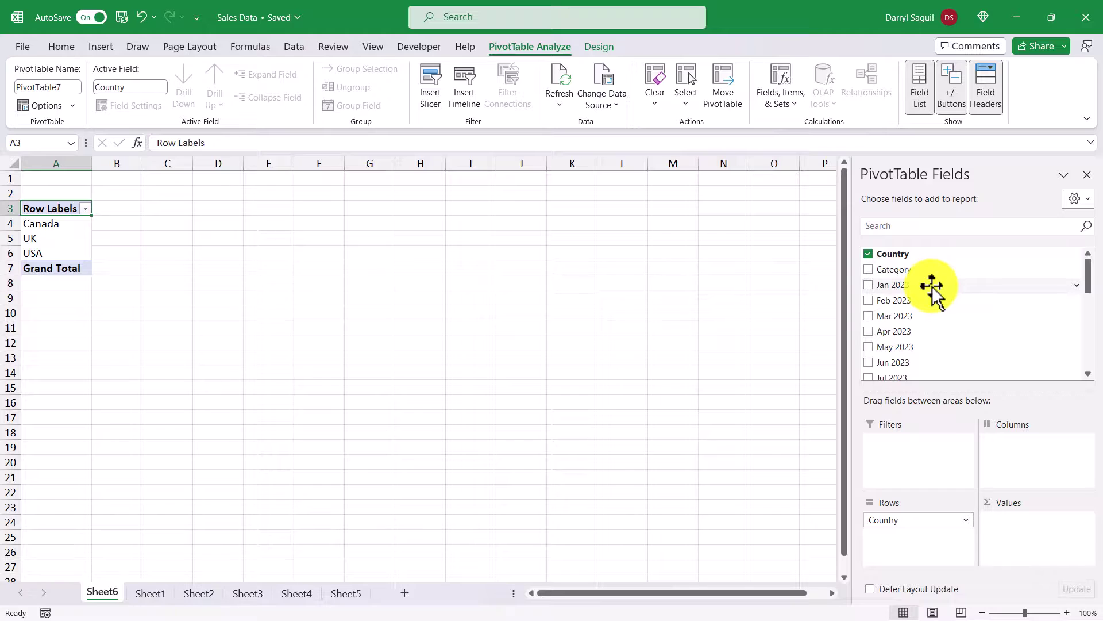
{"action": "left_click_drag", "start_coordinate": [932, 286], "coordinate": [1026, 525]}
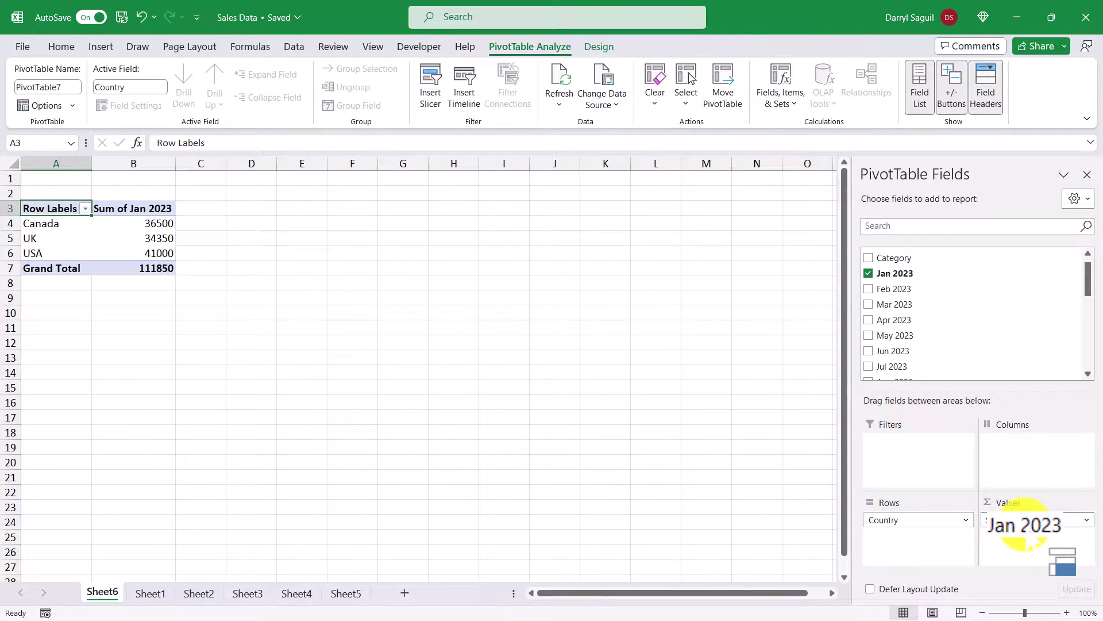
{"action": "left_click_drag", "start_coordinate": [916, 288], "coordinate": [1015, 535]}
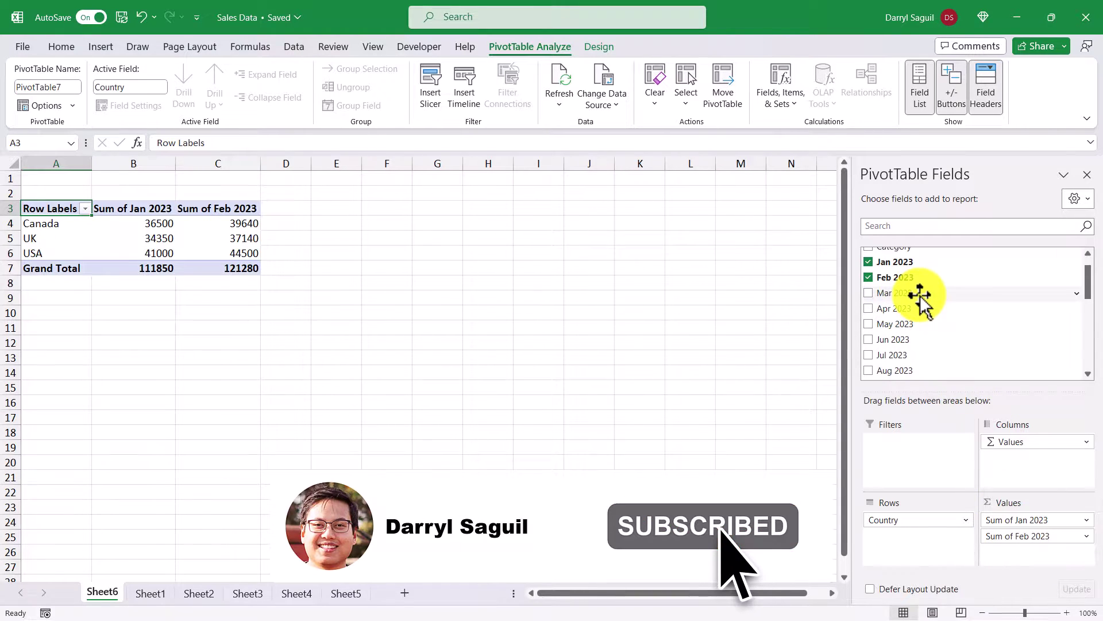
{"action": "left_click_drag", "start_coordinate": [915, 294], "coordinate": [1011, 520]}
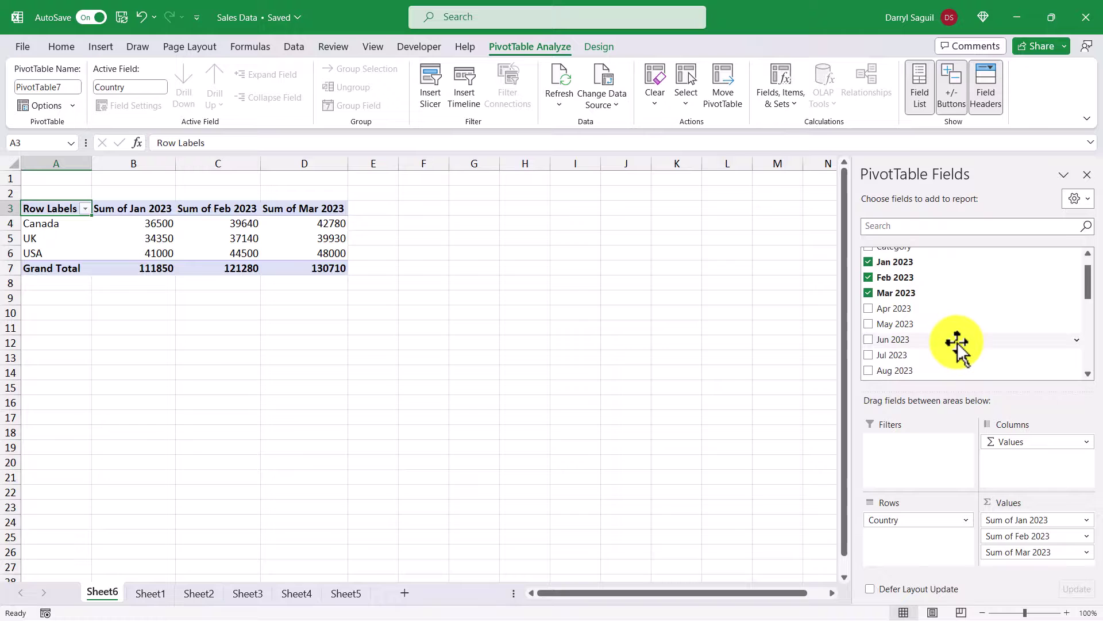
{"action": "left_click_drag", "start_coordinate": [948, 308], "coordinate": [1023, 572]}
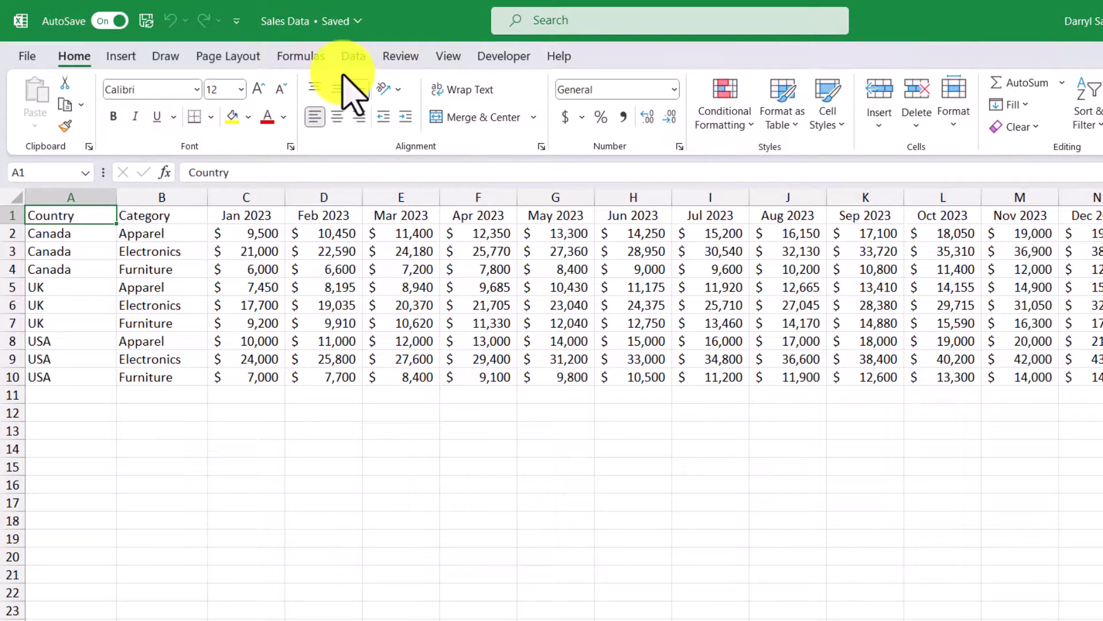
Step: Load the sales range $A$1:$Z$10, with headers, into Power Query via From Table/Range
{"action": "left_click", "coordinate": [353, 57]}
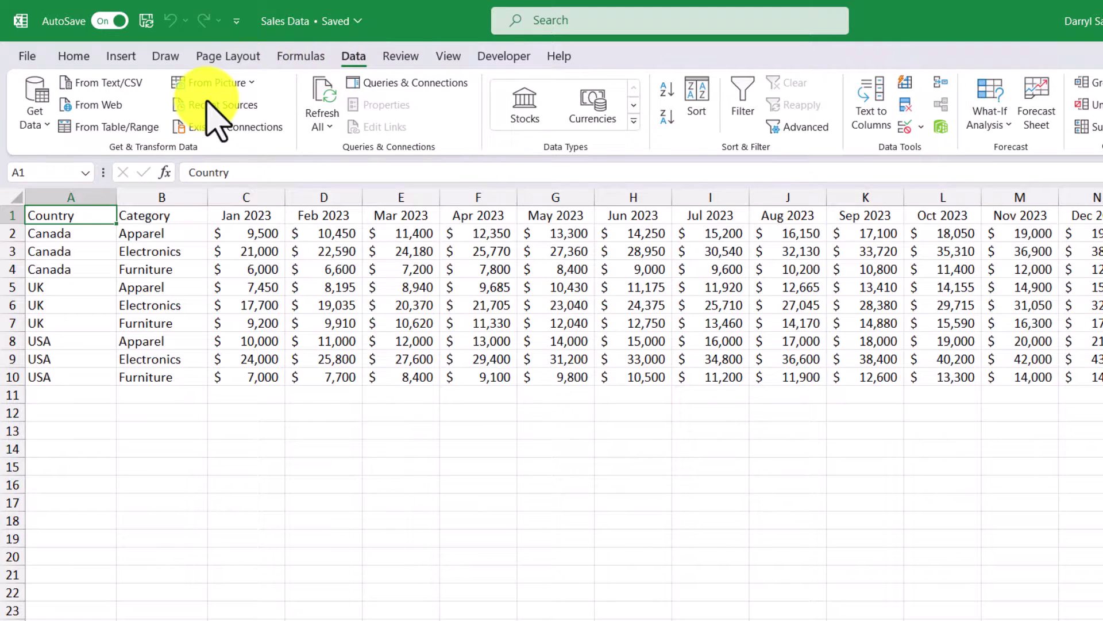
{"action": "left_click", "coordinate": [159, 128]}
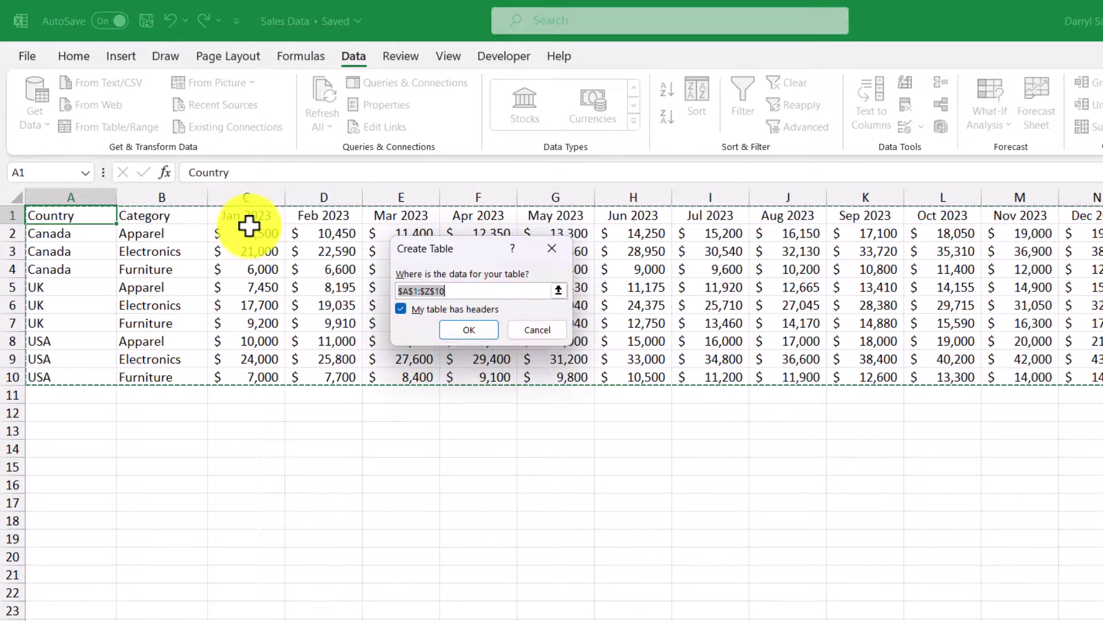
{"action": "left_click", "coordinate": [485, 328]}
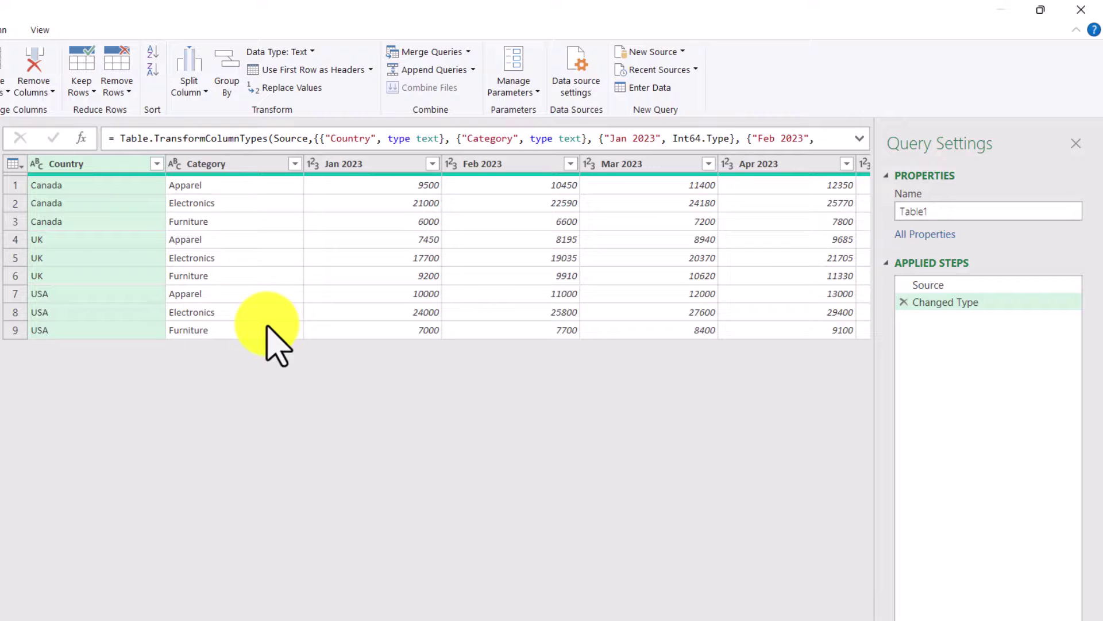
Step: Check the Source step, then delete the Changed Type step from Table1's Applied Steps
{"action": "left_click", "coordinate": [1010, 287]}
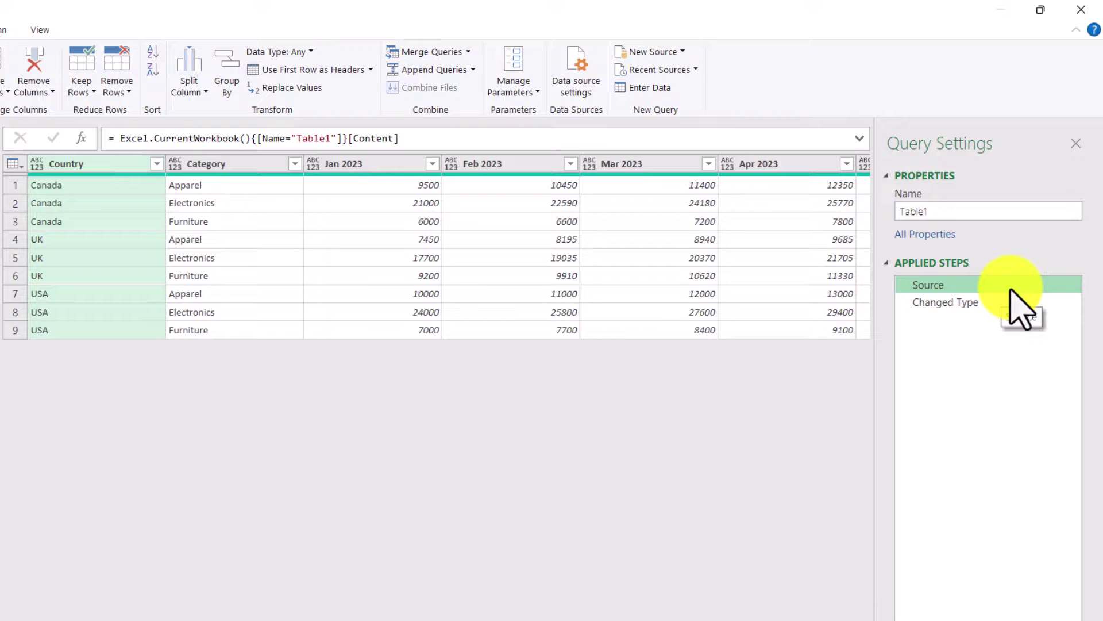
{"action": "left_click", "coordinate": [1014, 306]}
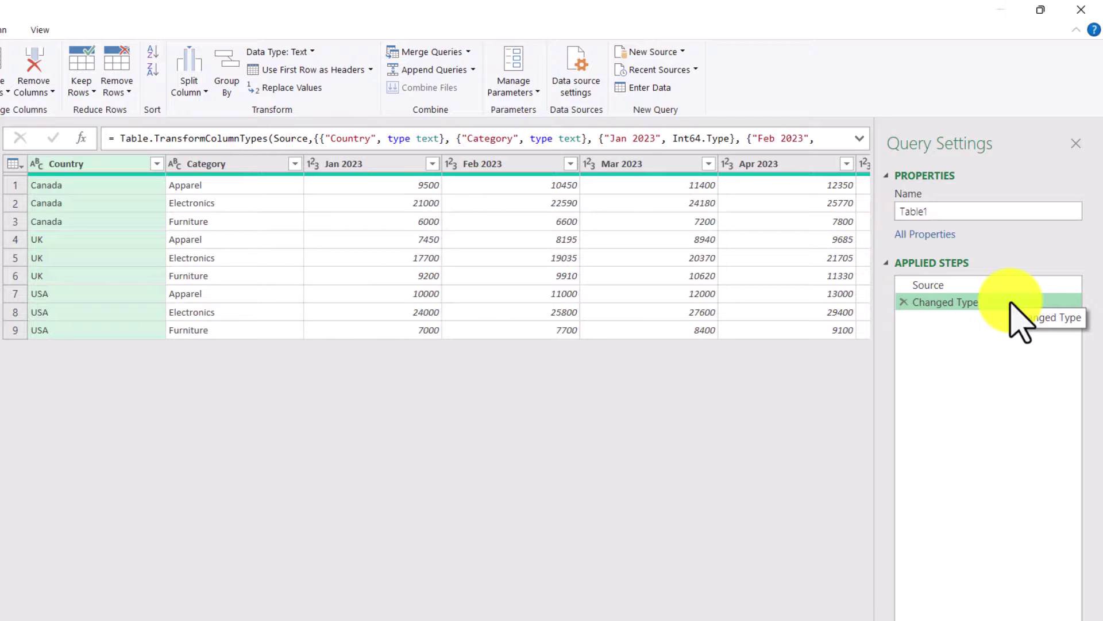
{"action": "left_click", "coordinate": [904, 303]}
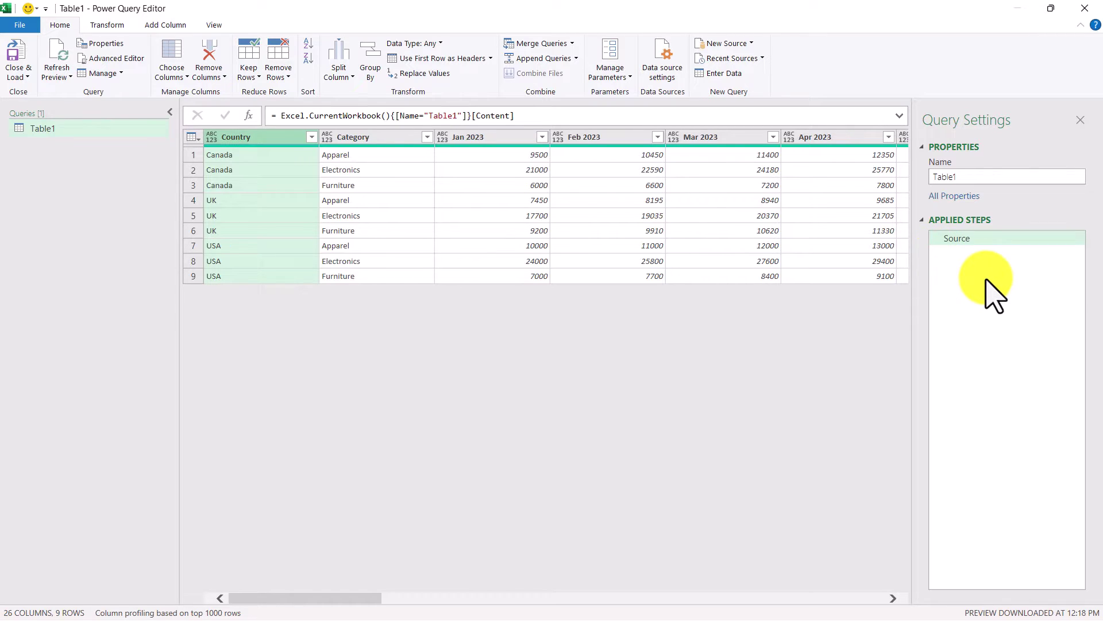
Step: Select the Jan 2023 through Dec 2024 columns and unpivot them into Attribute and Value rows
{"action": "left_click", "coordinate": [507, 136]}
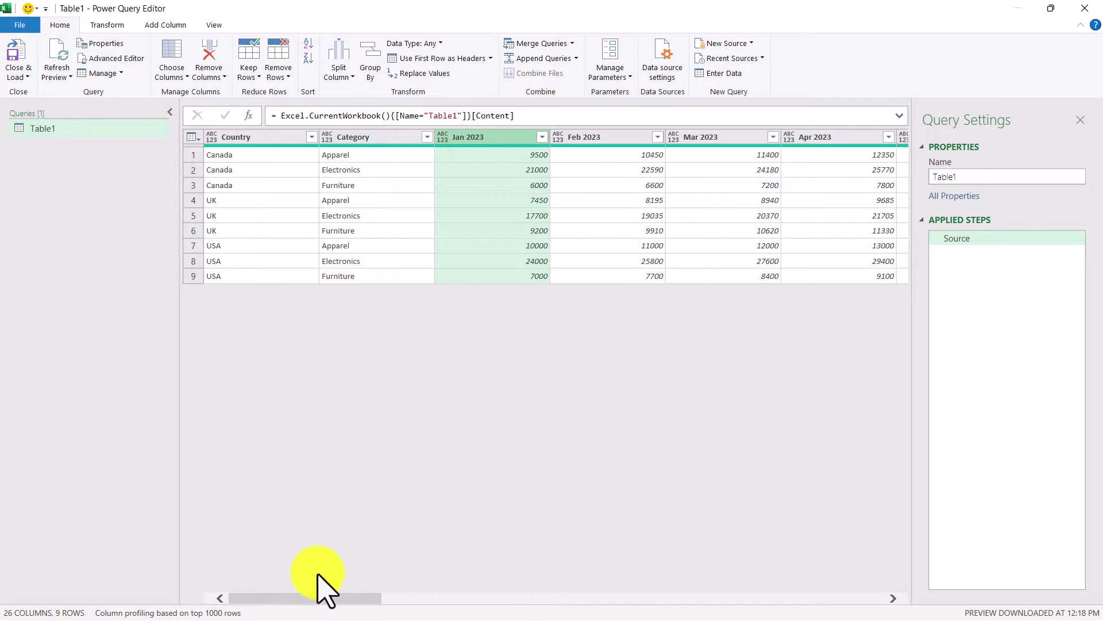
{"action": "left_click_drag", "start_coordinate": [296, 597], "coordinate": [859, 575]}
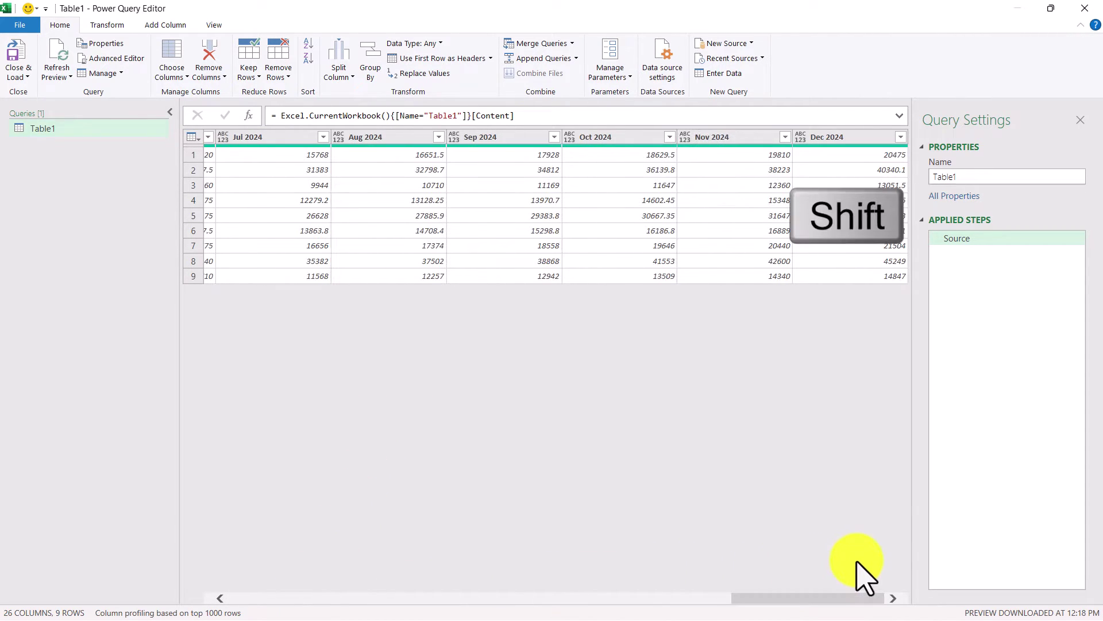
{"action": "left_click", "coordinate": [868, 139], "text": "shift"}
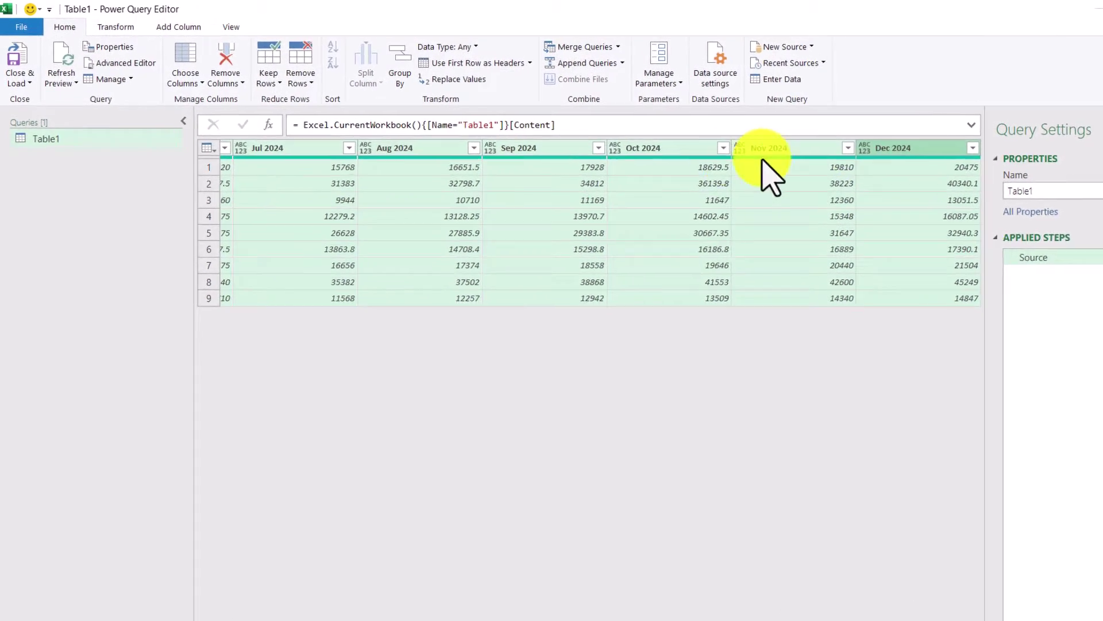
{"action": "left_click", "coordinate": [141, 31]}
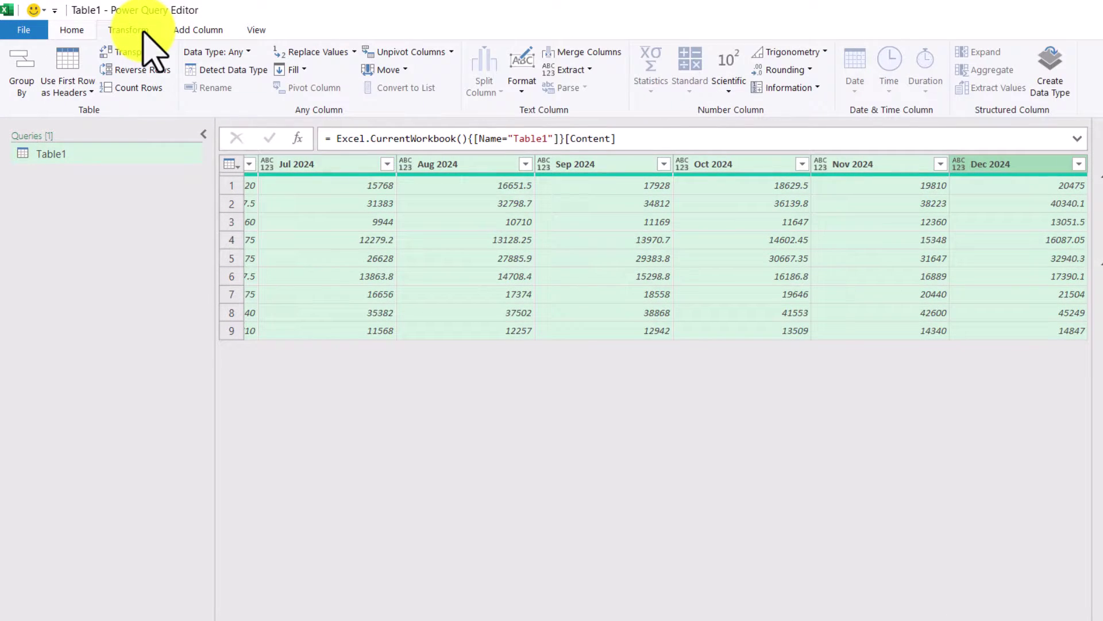
{"action": "left_click", "coordinate": [439, 55]}
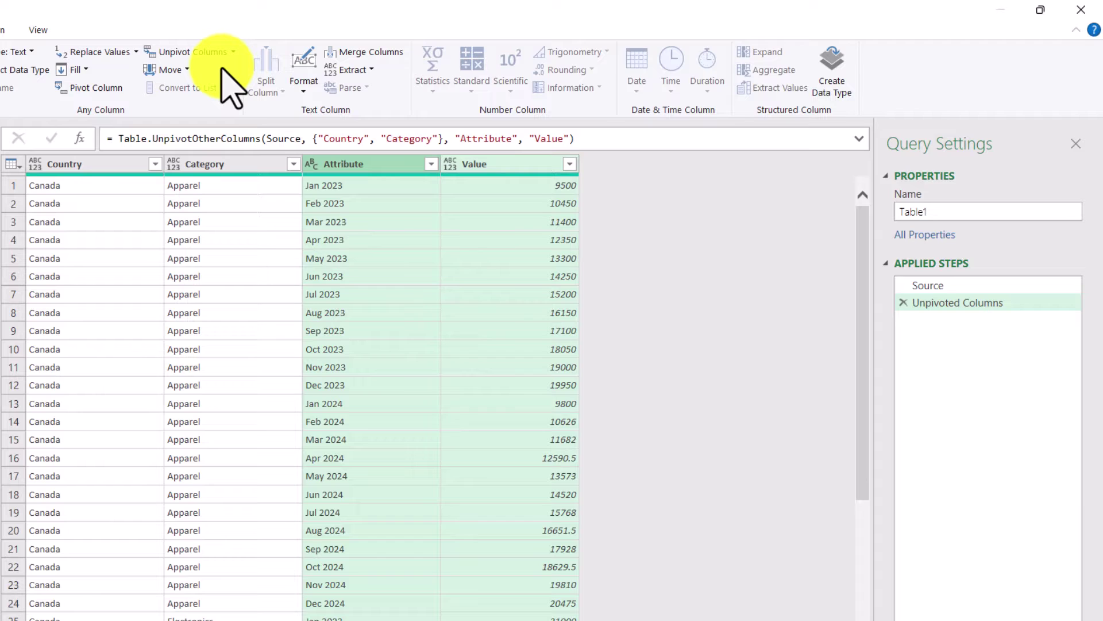
Step: Rename the Attribute column header to 'Date'
{"action": "left_click", "coordinate": [380, 165]}
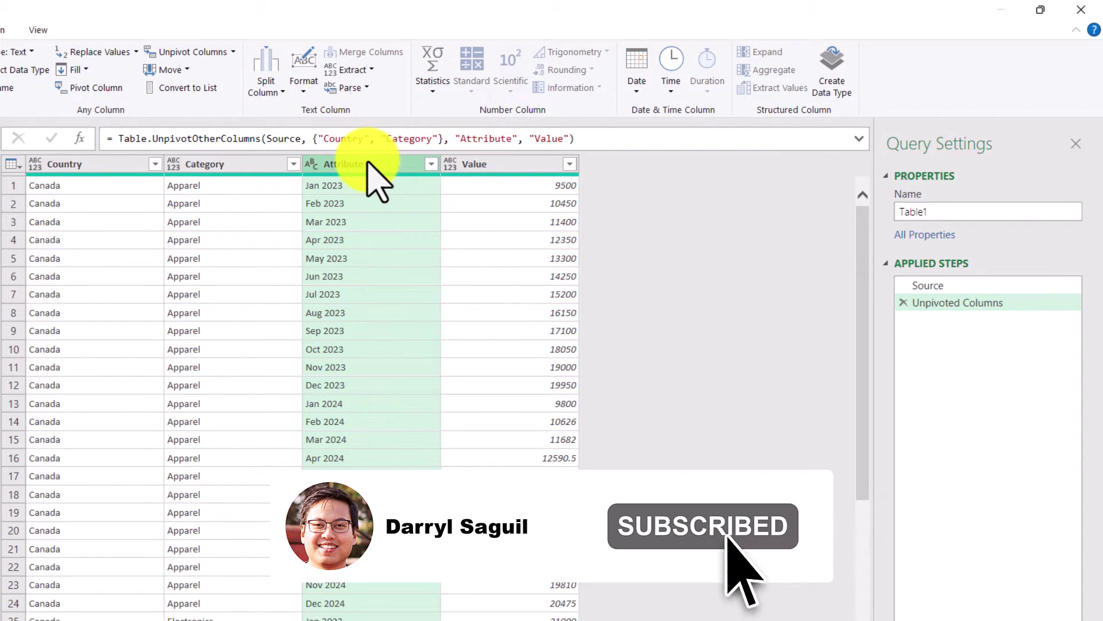
{"action": "double_click", "coordinate": [369, 166]}
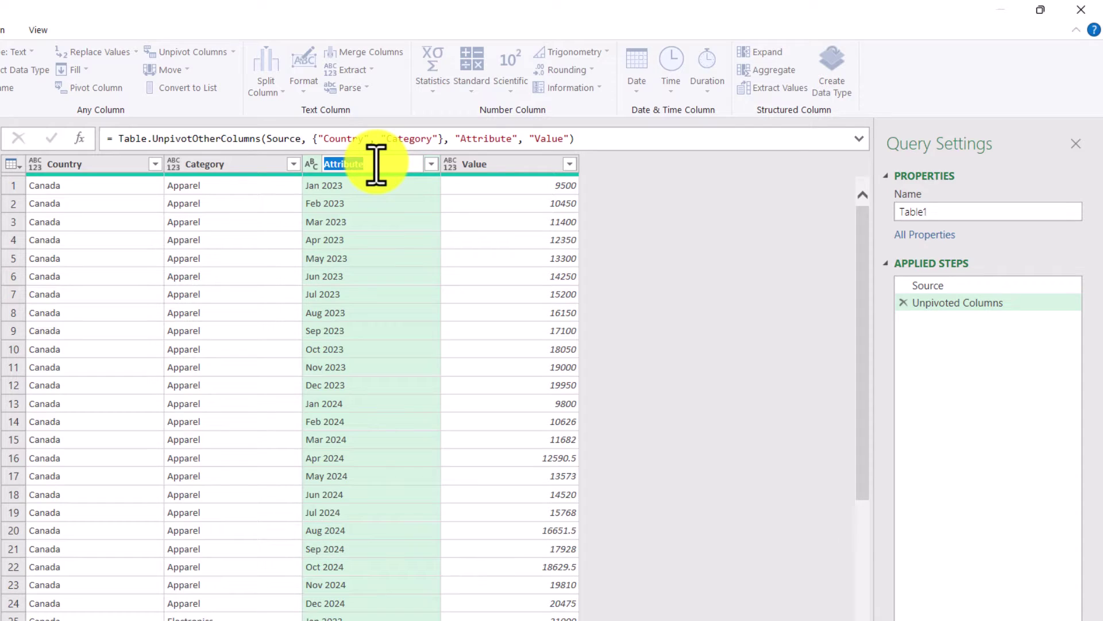
{"action": "type", "text": "Date"}
{"action": "key", "text": "Return"}
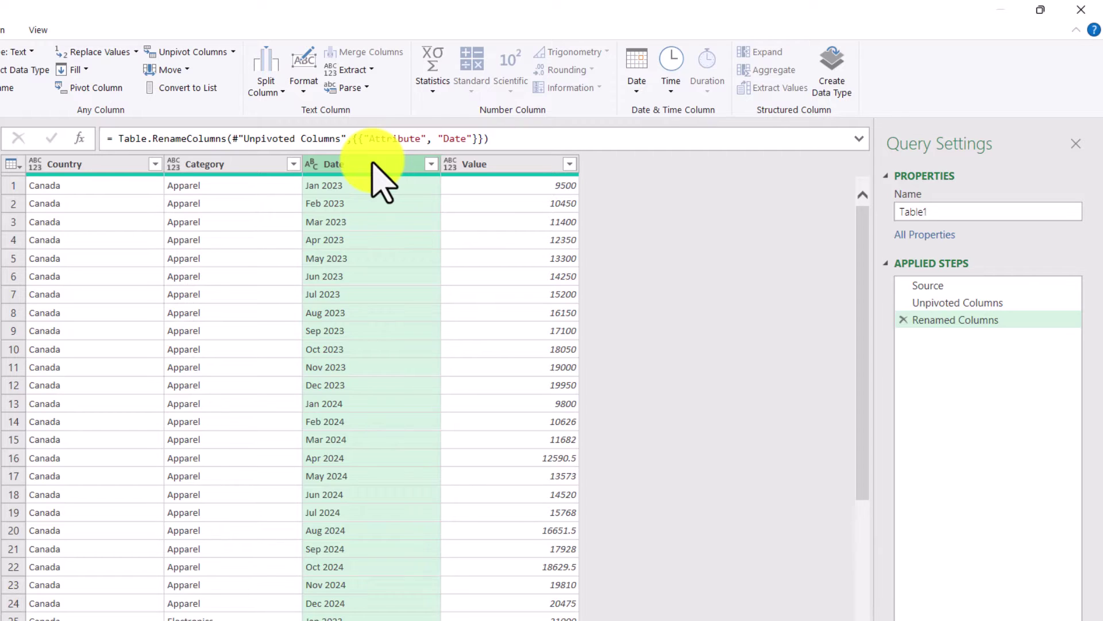
Step: Change the Date column's data type to Date so values read like 1/1/2023
{"action": "left_click", "coordinate": [311, 164]}
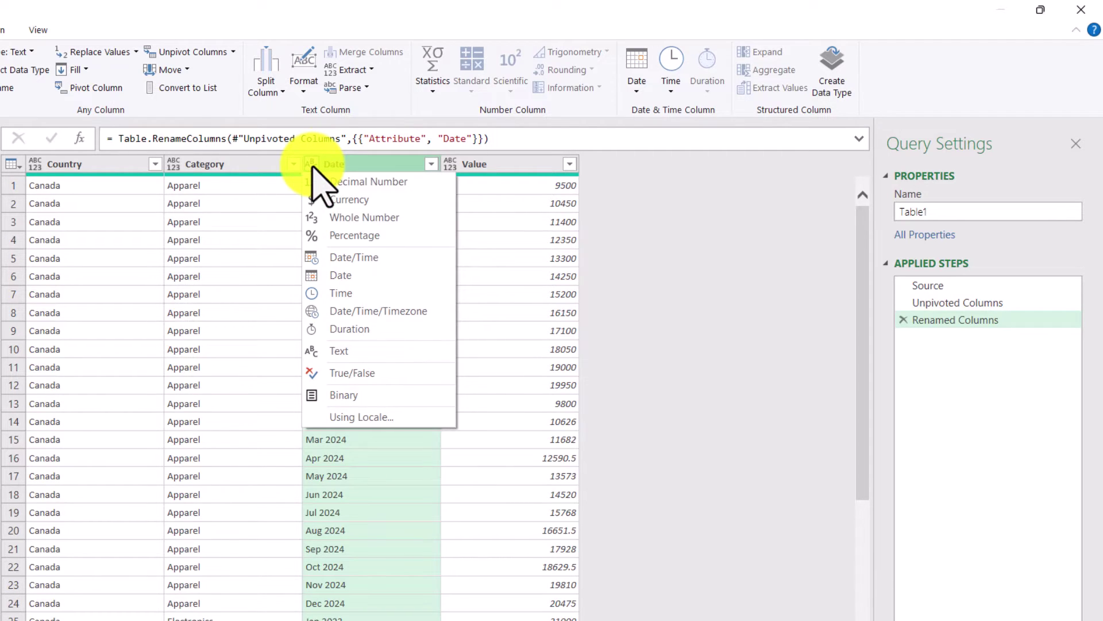
{"action": "left_click", "coordinate": [437, 275]}
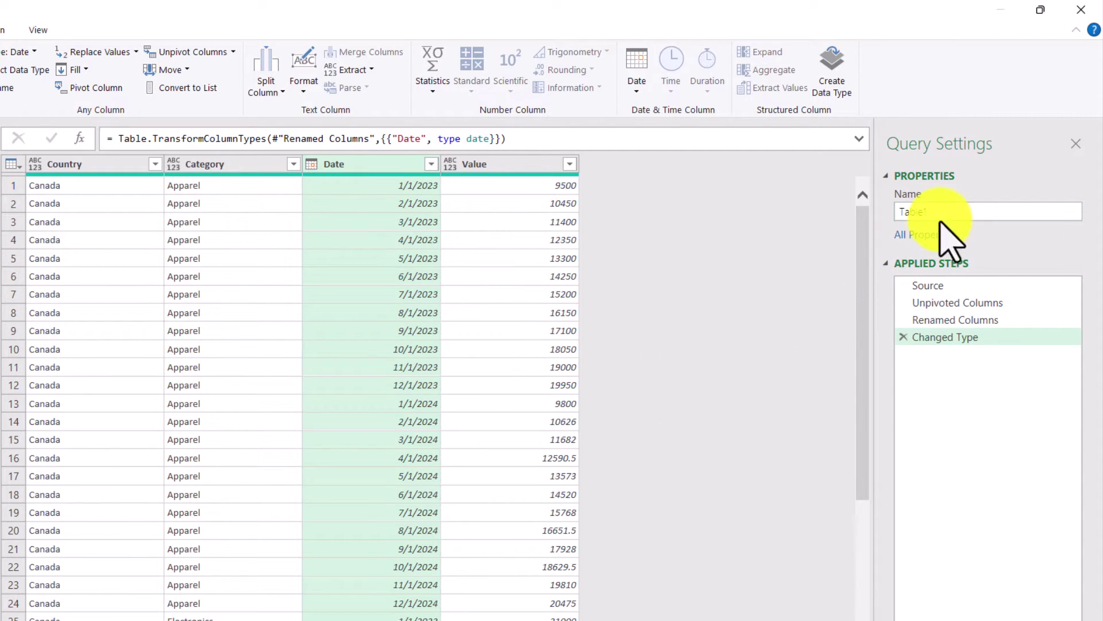
Step: Rename the query to 'Summary' and load it as a PivotTable Report on a new worksheet
{"action": "left_click_drag", "start_coordinate": [943, 214], "coordinate": [869, 224]}
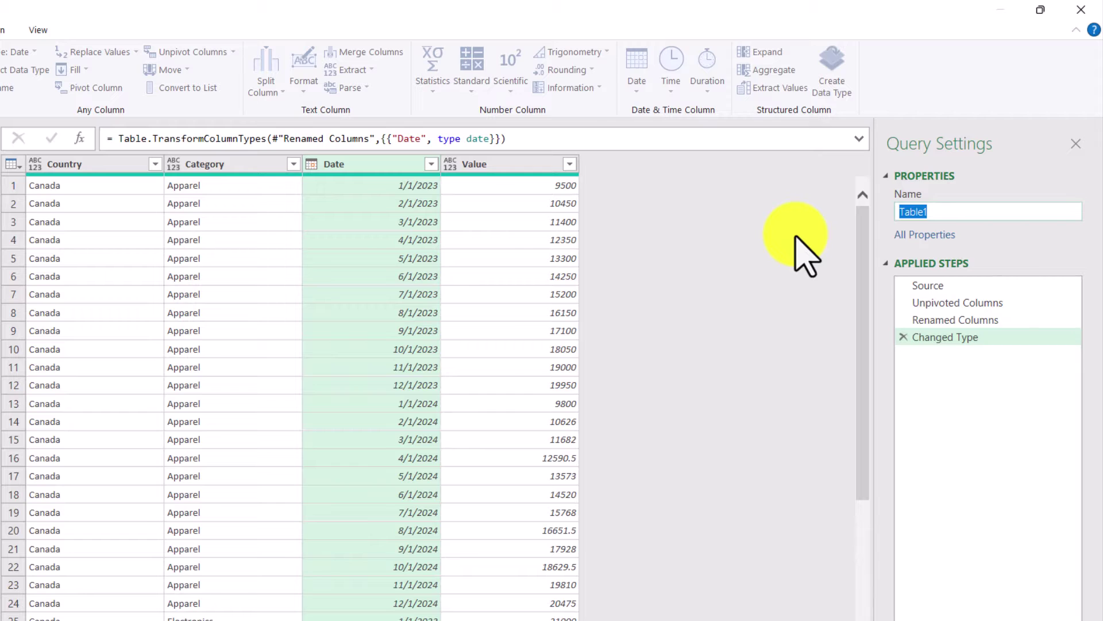
{"action": "type", "text": "Summary"}
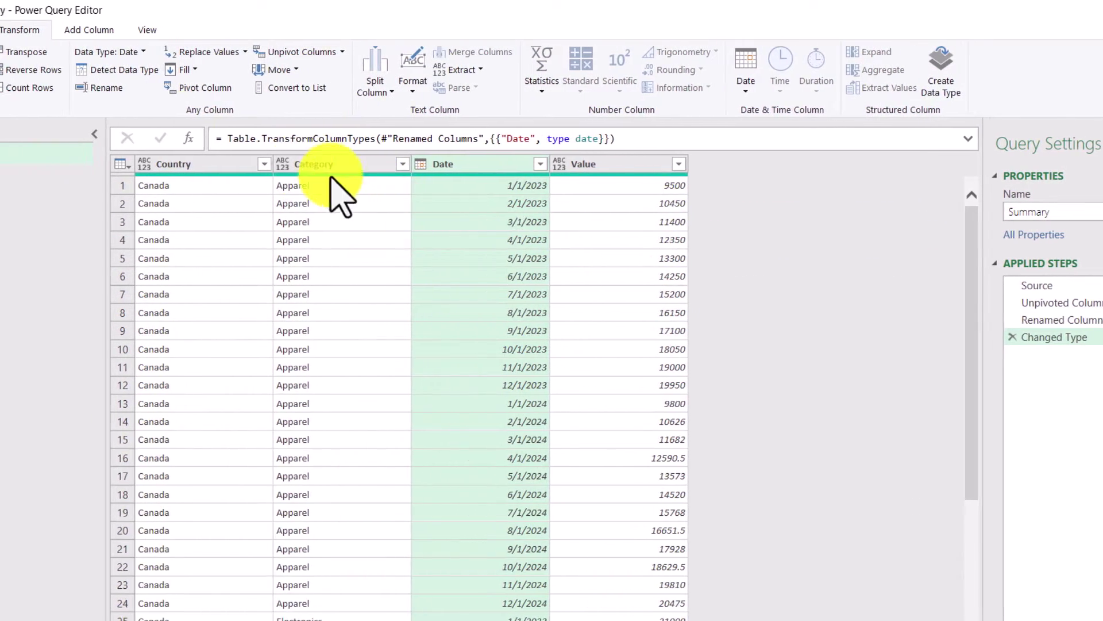
{"action": "left_click", "coordinate": [71, 29]}
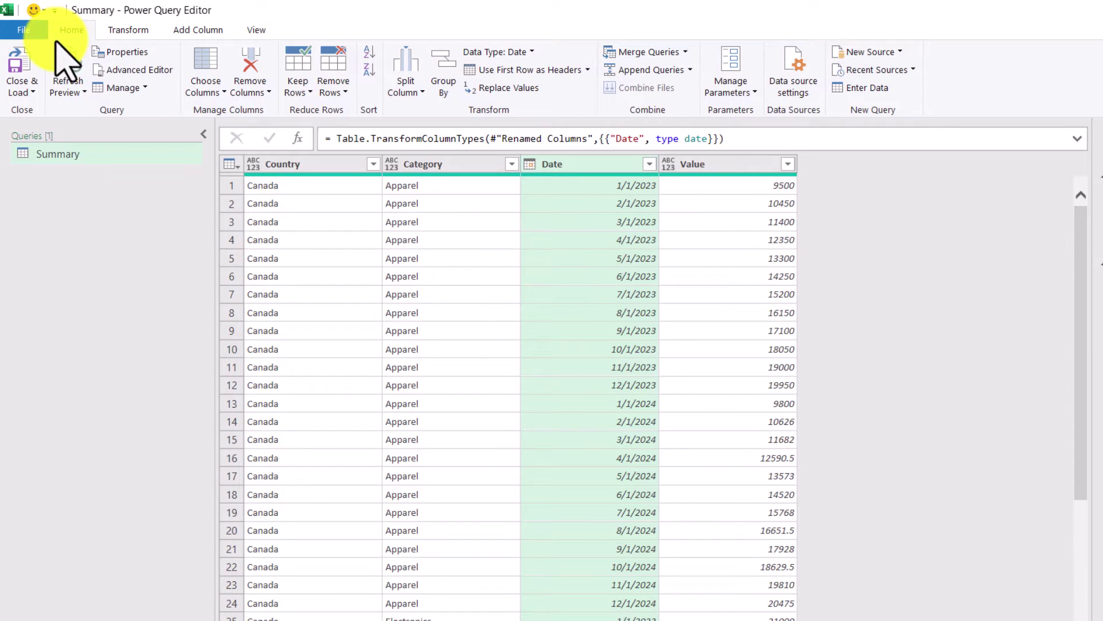
{"action": "left_click", "coordinate": [32, 91]}
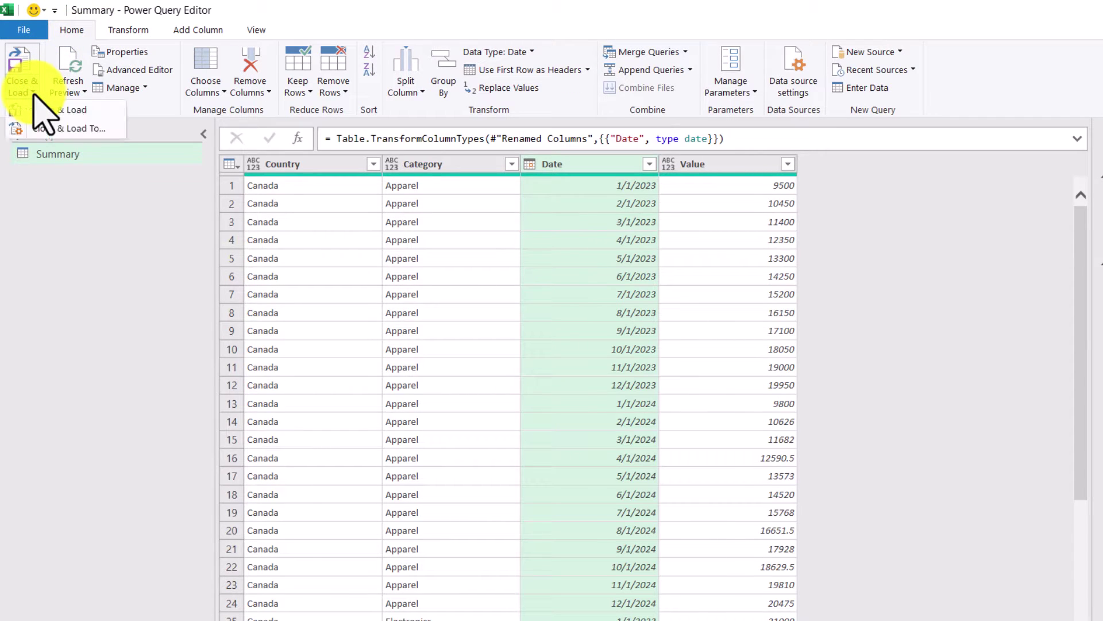
{"action": "left_click", "coordinate": [114, 131]}
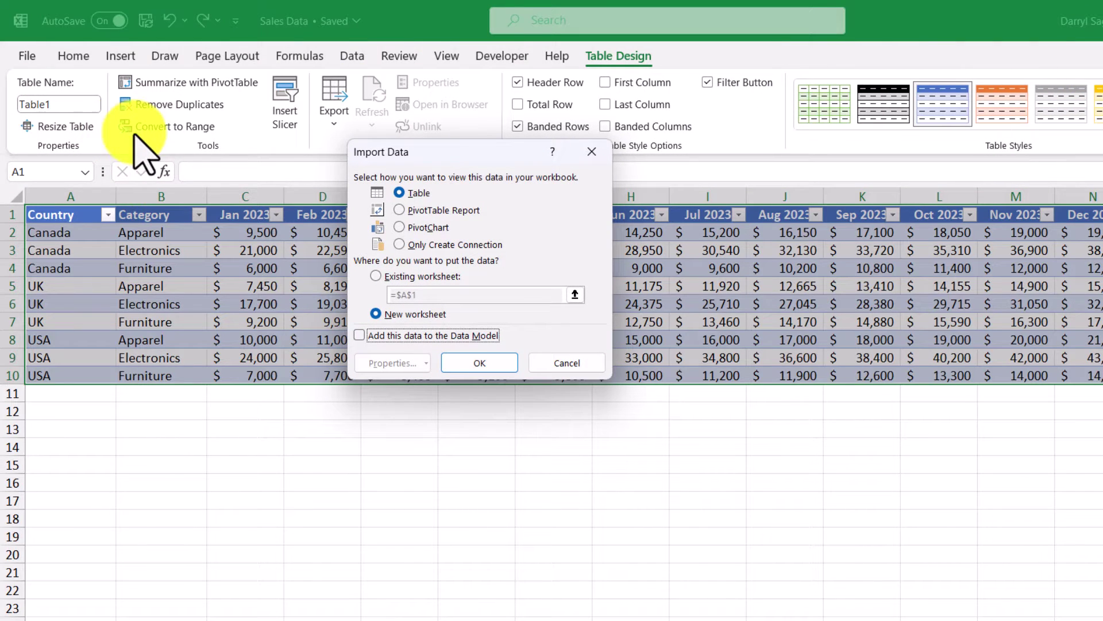
{"action": "left_click", "coordinate": [467, 211]}
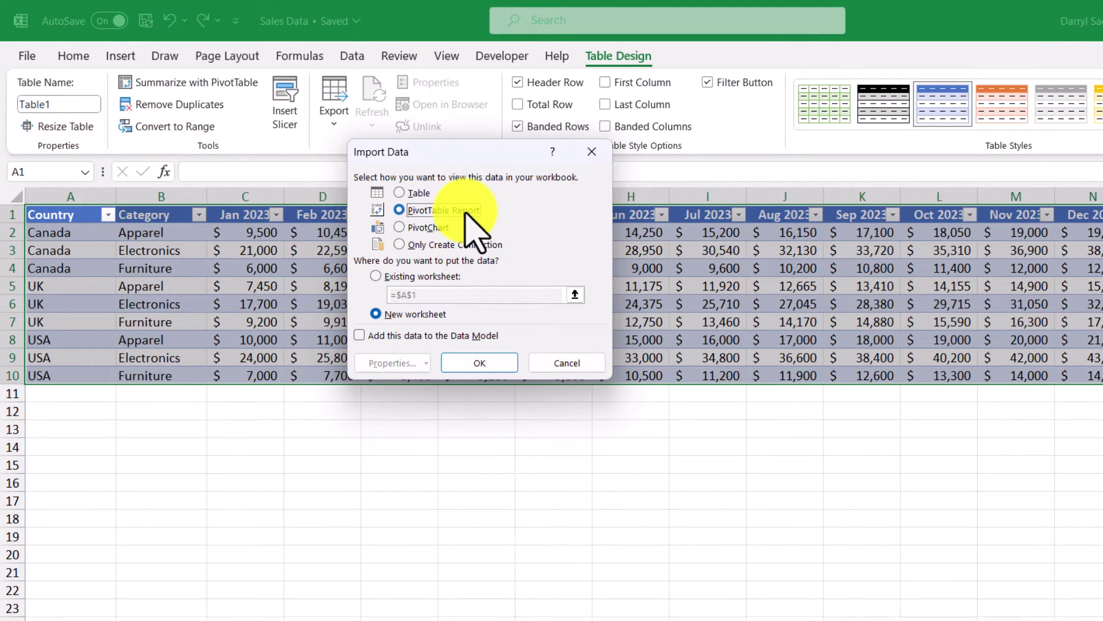
{"action": "left_click", "coordinate": [507, 364]}
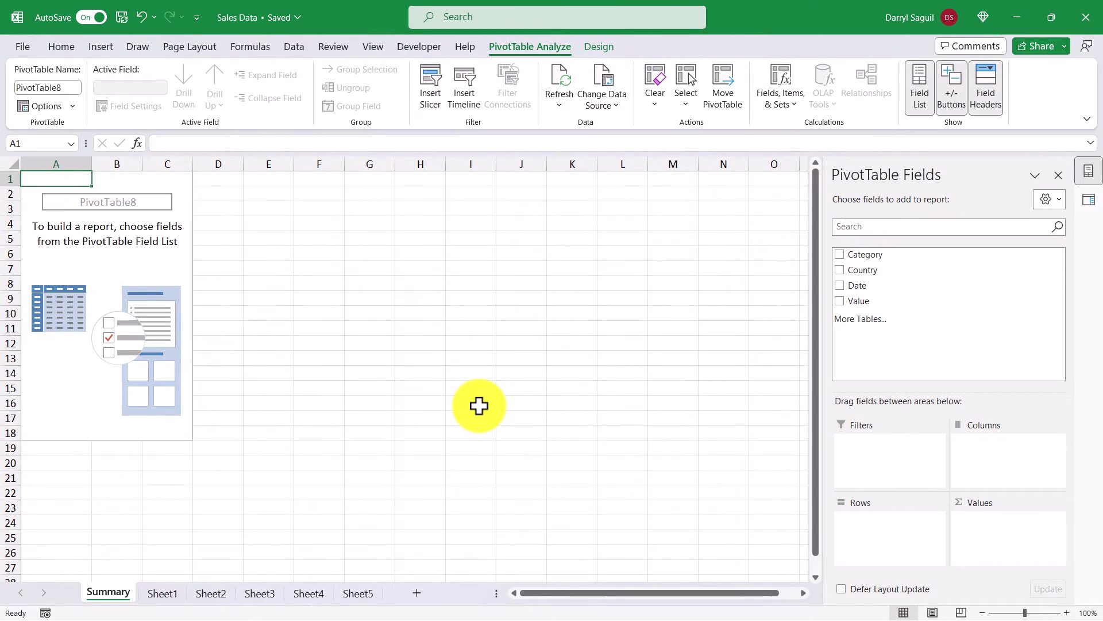
Step: Put Country in Rows, Sum of Value in Values and Date in Columns
{"action": "left_click_drag", "start_coordinate": [957, 281], "coordinate": [896, 527]}
{"action": "left_click_drag", "start_coordinate": [917, 299], "coordinate": [1010, 523]}
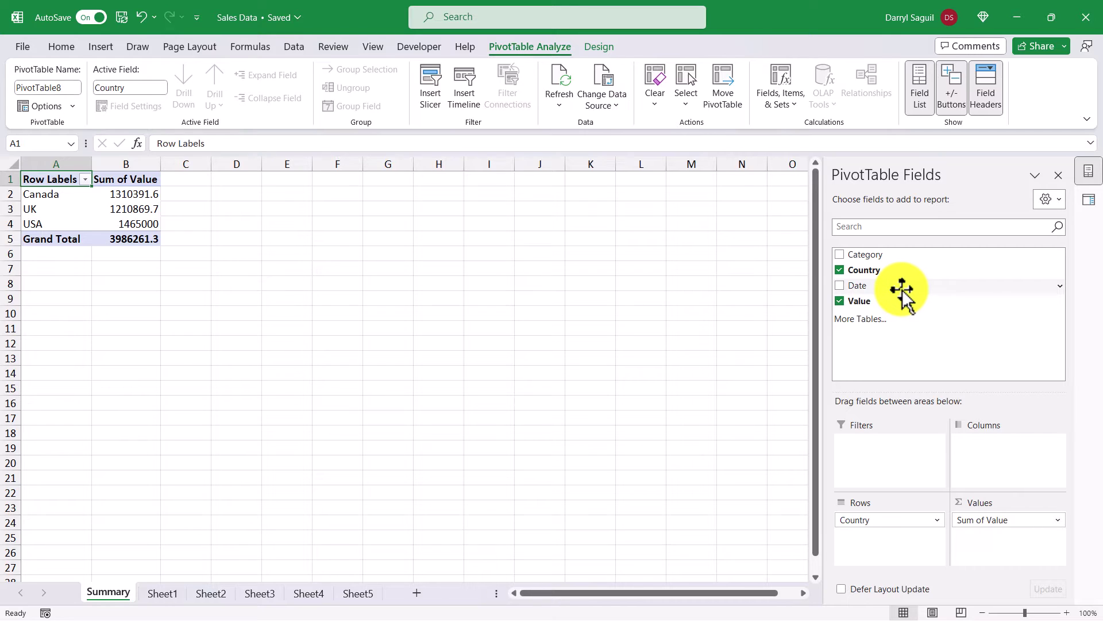
{"action": "left_click_drag", "start_coordinate": [902, 290], "coordinate": [1008, 455]}
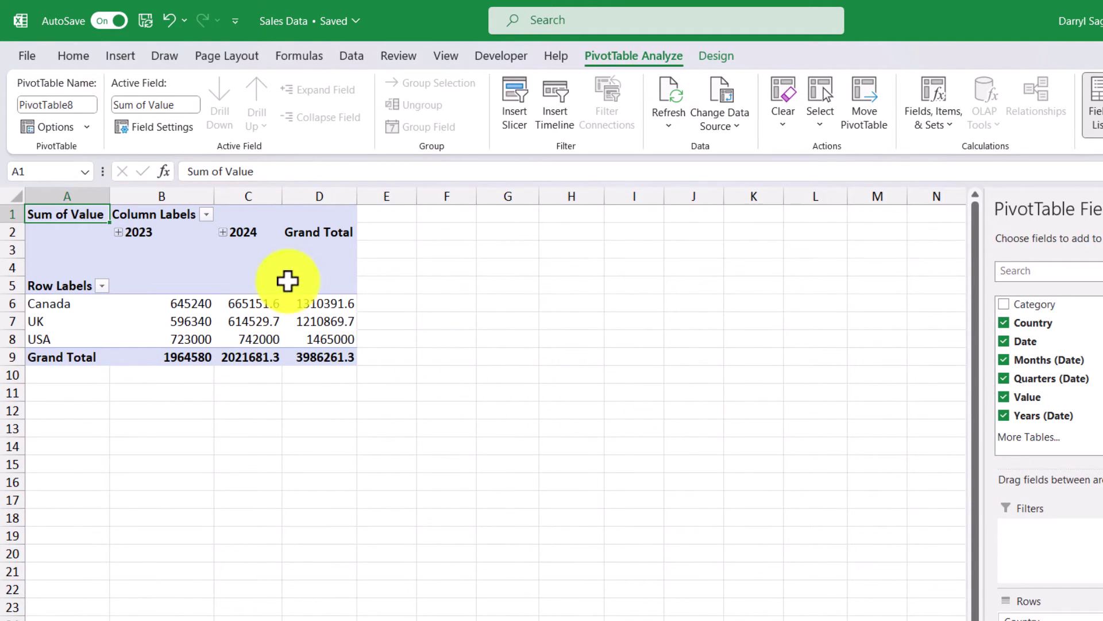
Step: Expand 2024 into quarters, then expand Qtr1 into Jan, Feb and Mar
{"action": "left_click", "coordinate": [223, 231]}
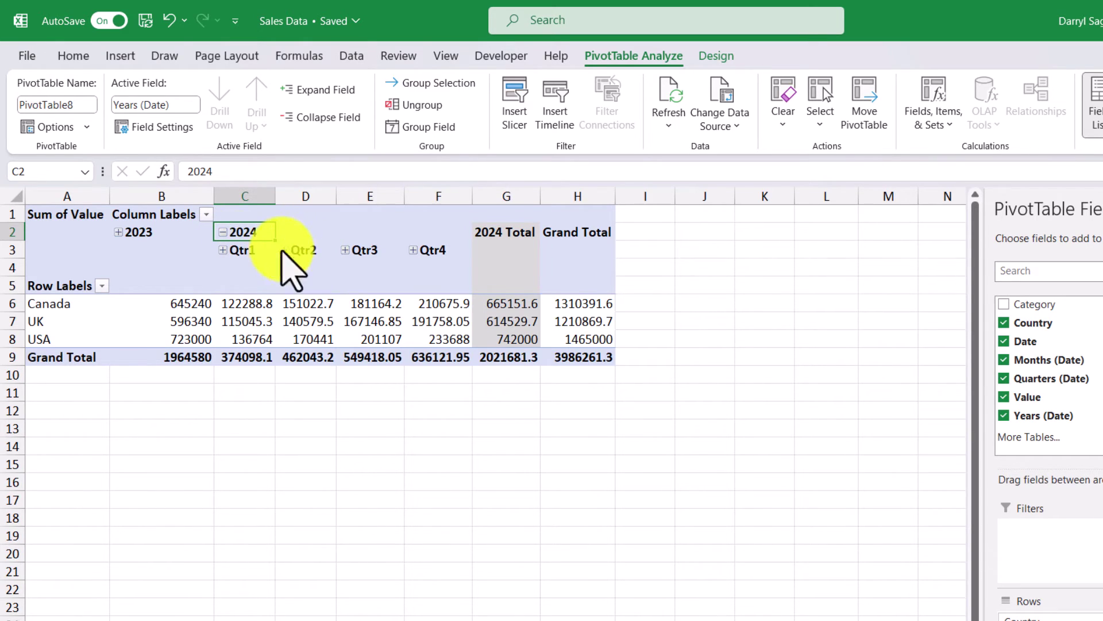
{"action": "left_click", "coordinate": [223, 250]}
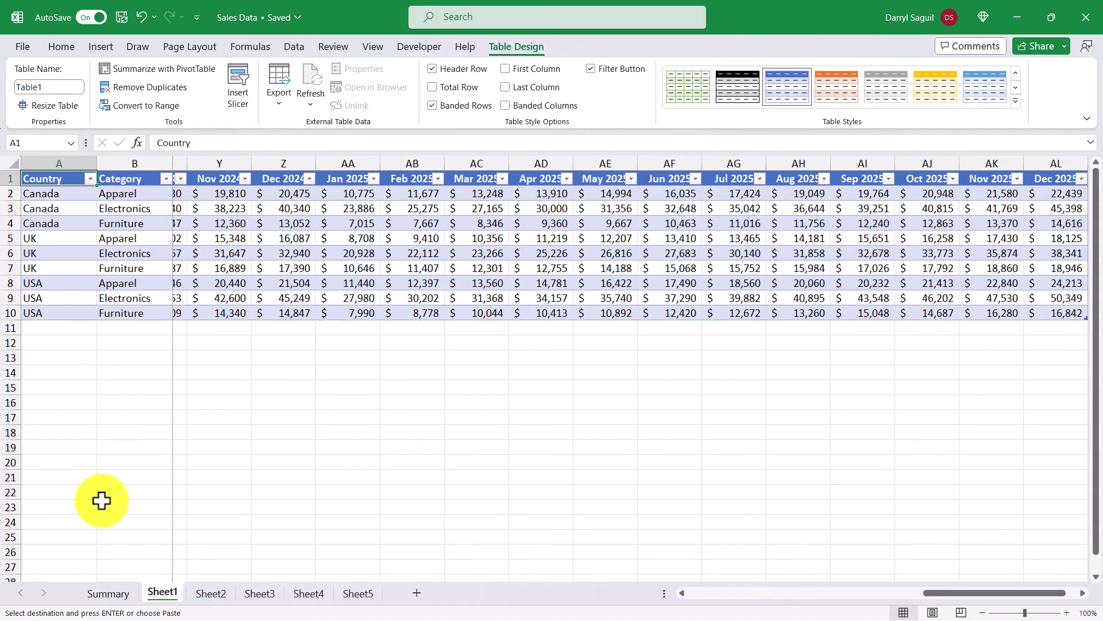
Step: On the Summary sheet, collapse 2024 to a single column and refresh the PivotTable
{"action": "left_click", "coordinate": [108, 593]}
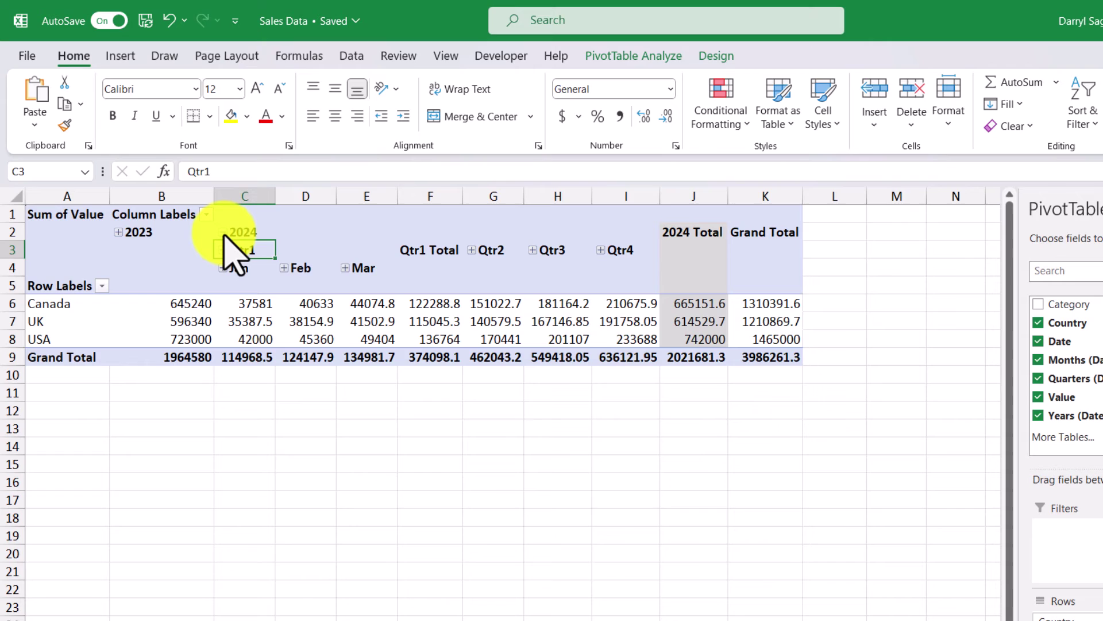
{"action": "left_click", "coordinate": [224, 233]}
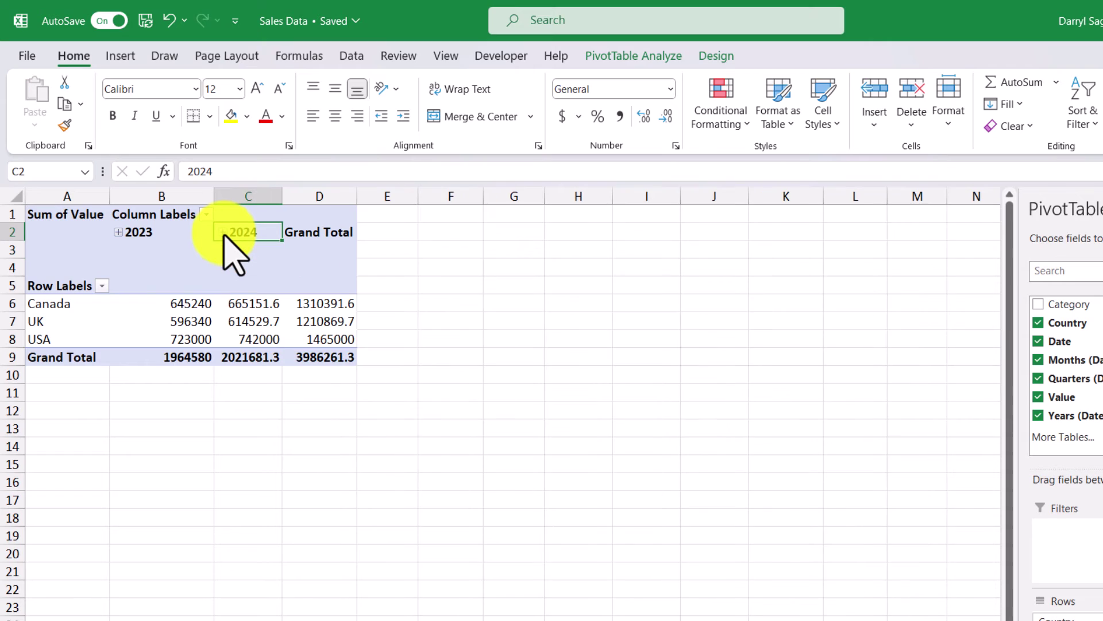
{"action": "right_click", "coordinate": [263, 272]}
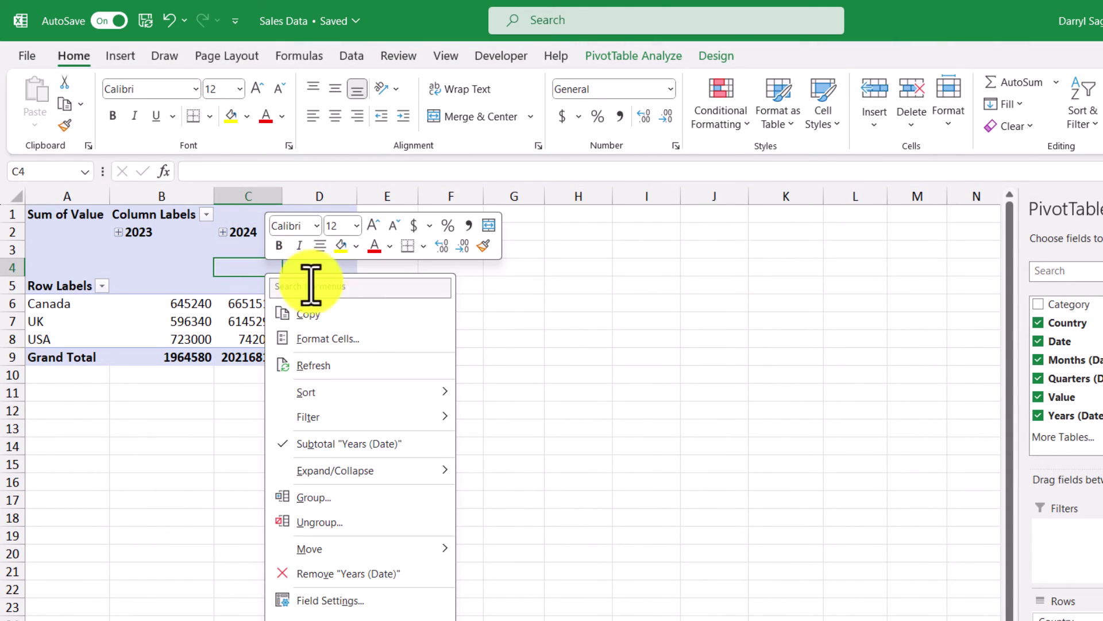
{"action": "left_click", "coordinate": [409, 370]}
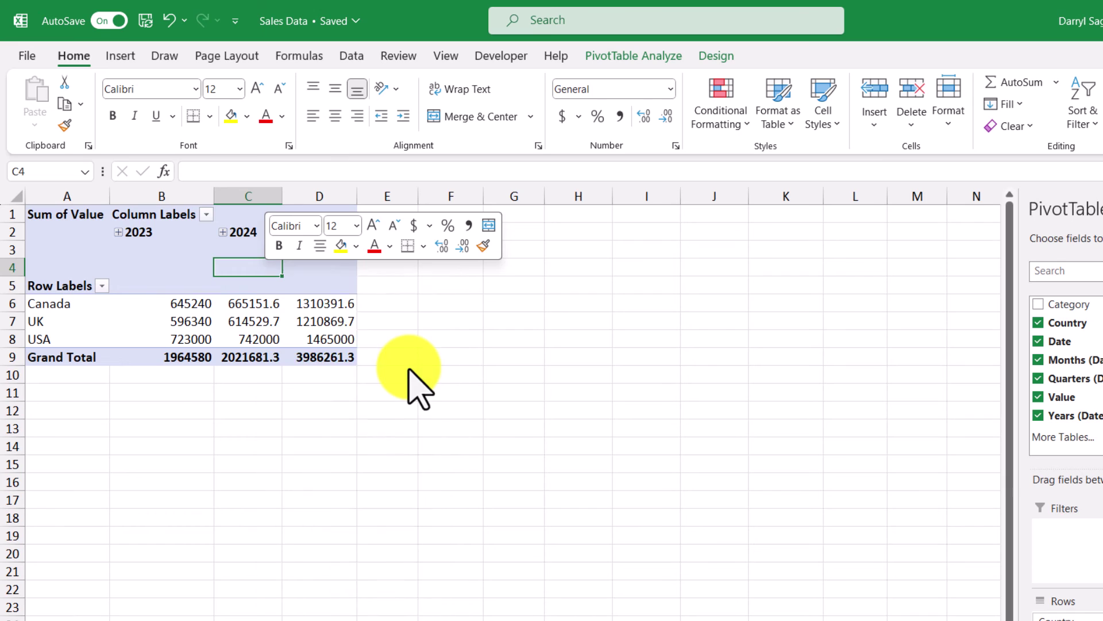